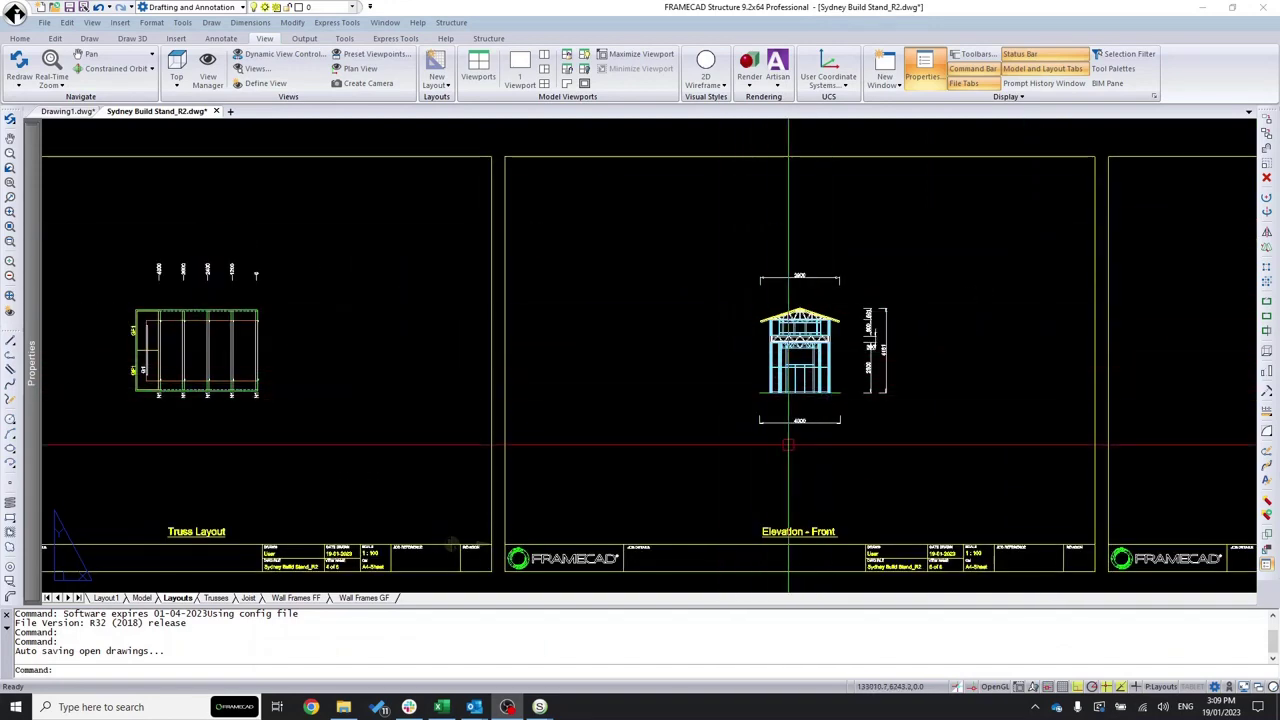
# - Zoom around the layout to locate the empty Elevation - Side sheet
pyautogui.scroll(-1, 314, 386)
pyautogui.scroll(-2, 300, 386)
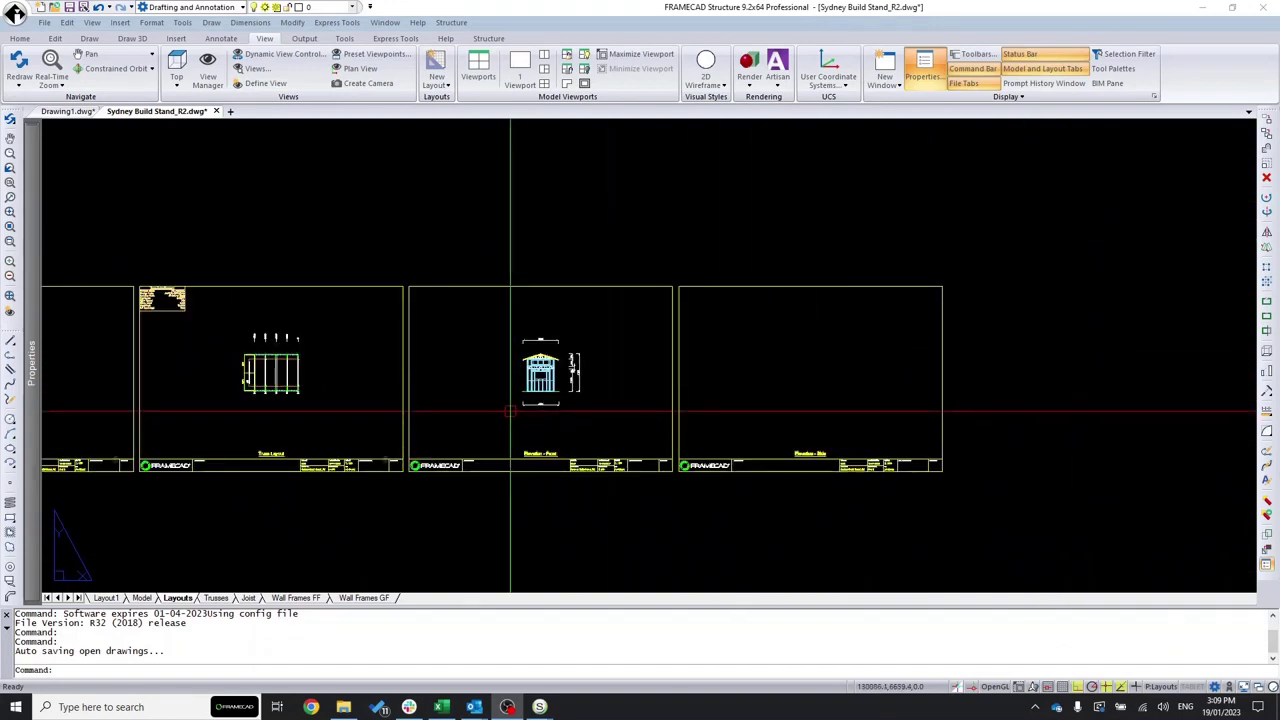
pyautogui.scroll(3, 506, 385)
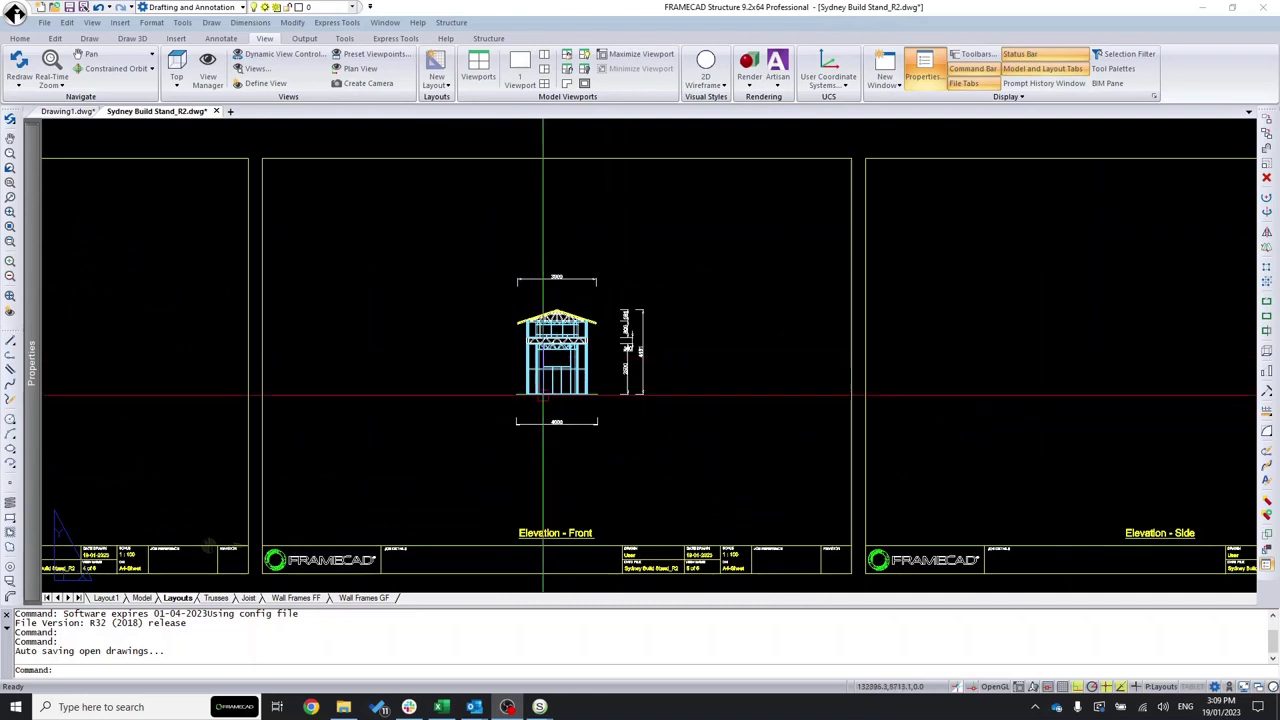
pyautogui.scroll(3, 490, 400)
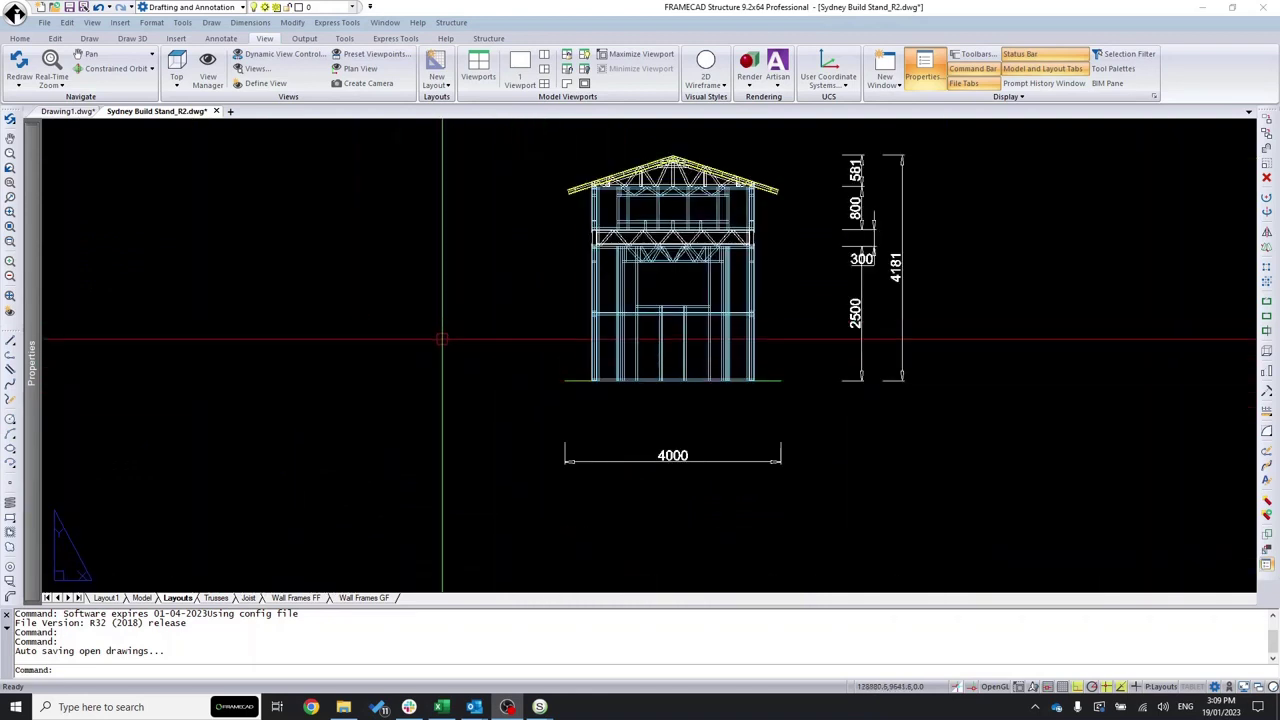
pyautogui.scroll(-3, 497, 324)
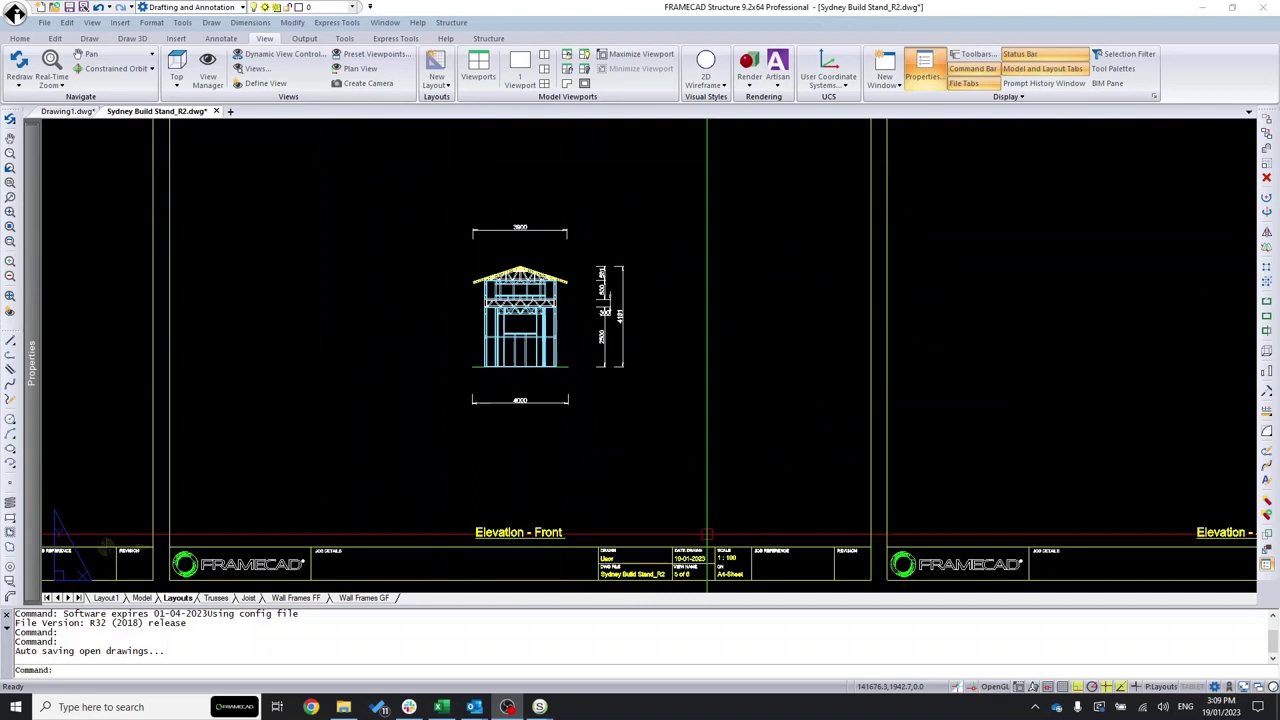
pyautogui.scroll(2, 517, 358)
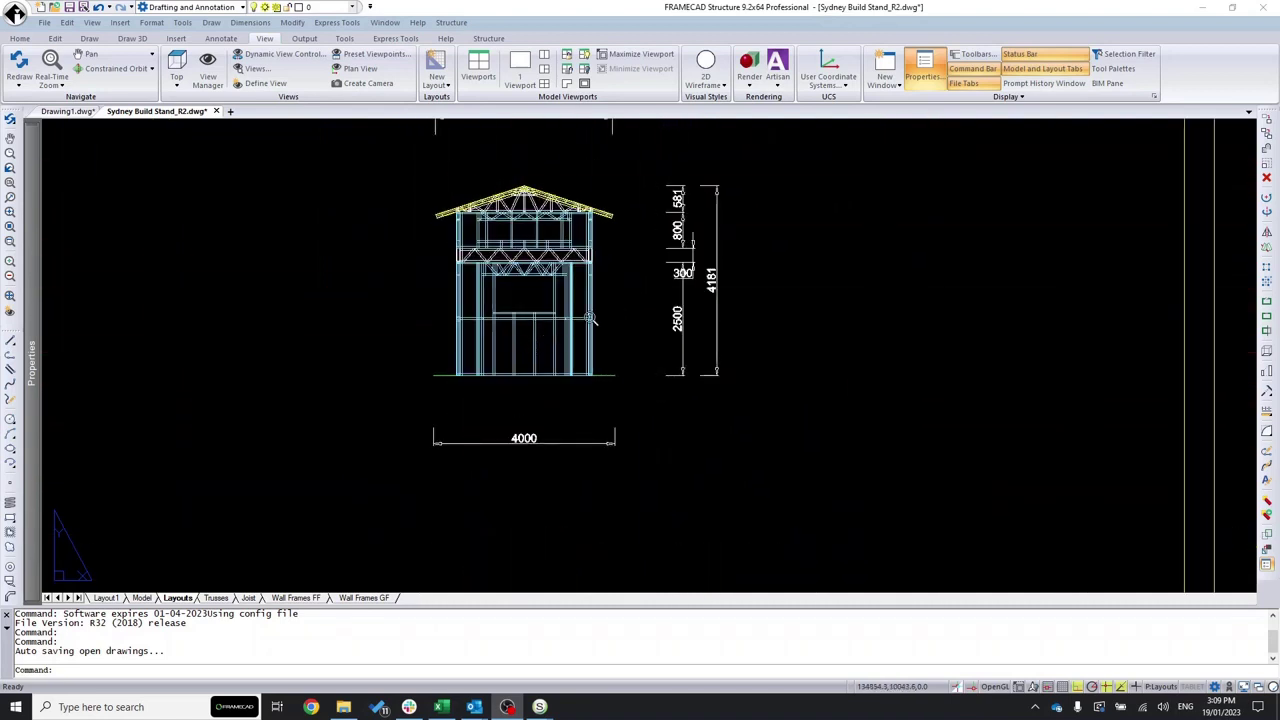
pyautogui.scroll(-1, 451, 580)
pyautogui.scroll(-3, 300, 400)
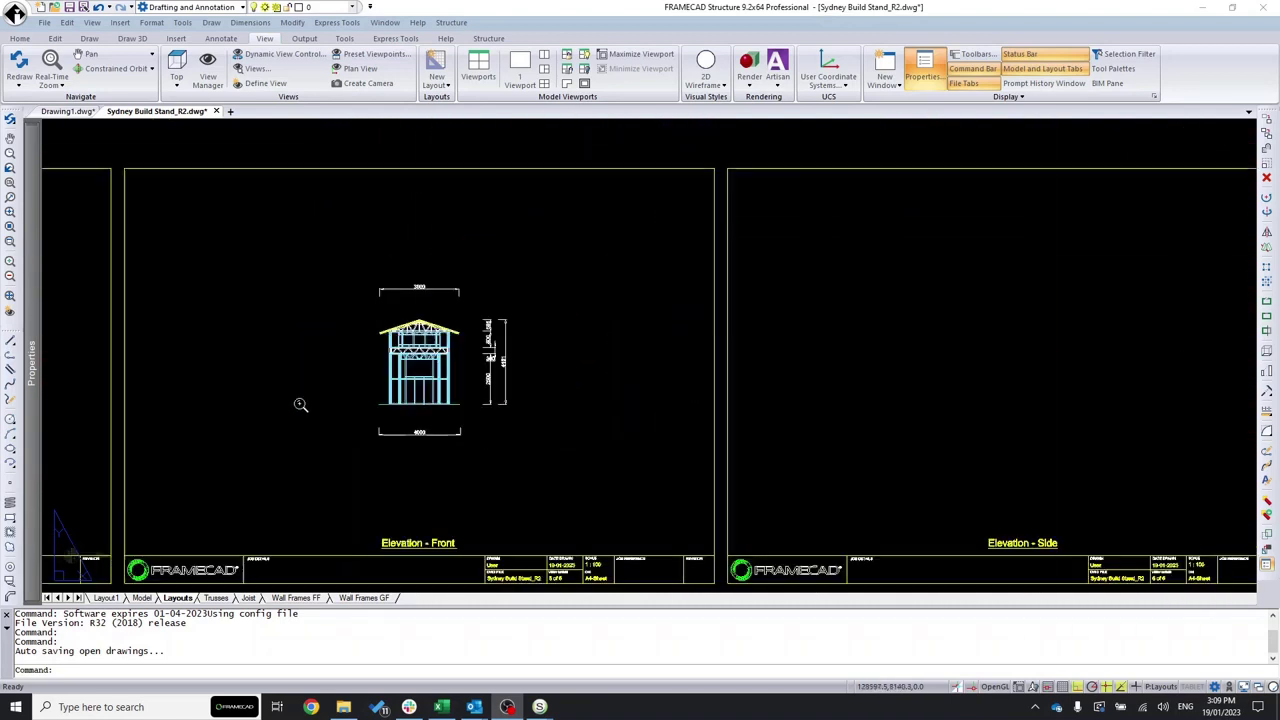
pyautogui.scroll(-2, 383, 449)
pyautogui.scroll(3, 689, 363)
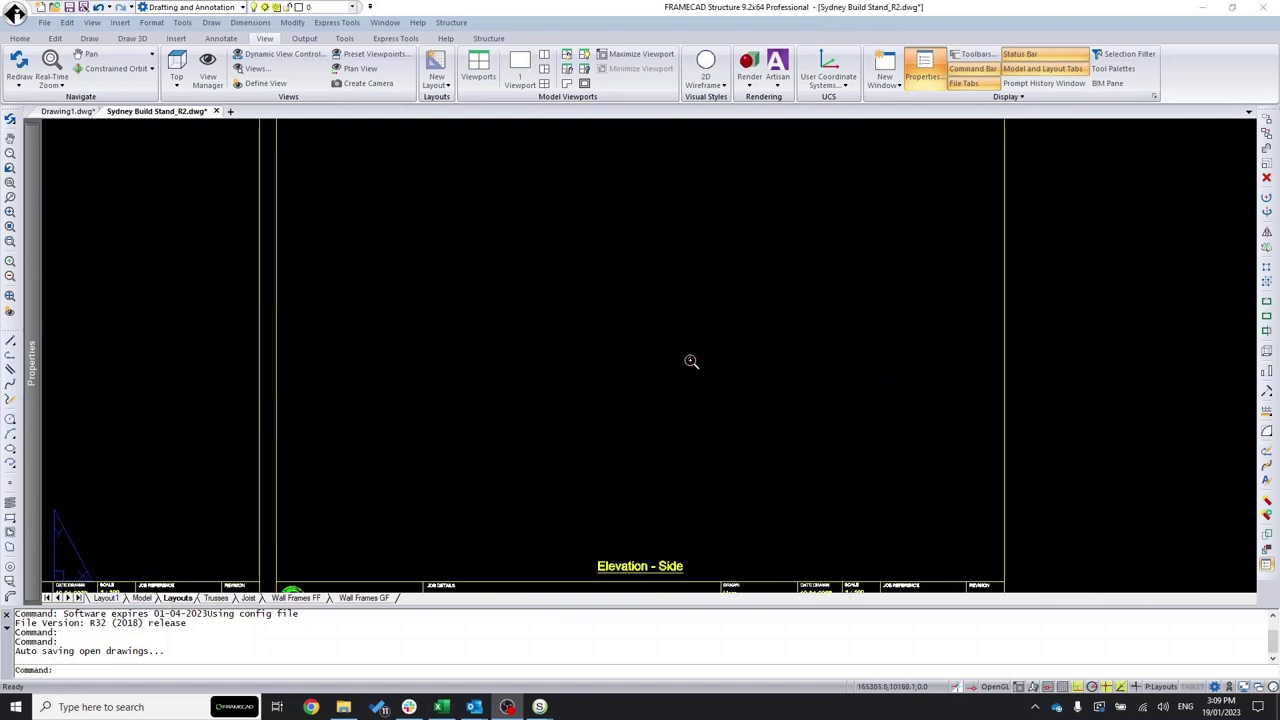
pyautogui.scroll(-3, 714, 405)
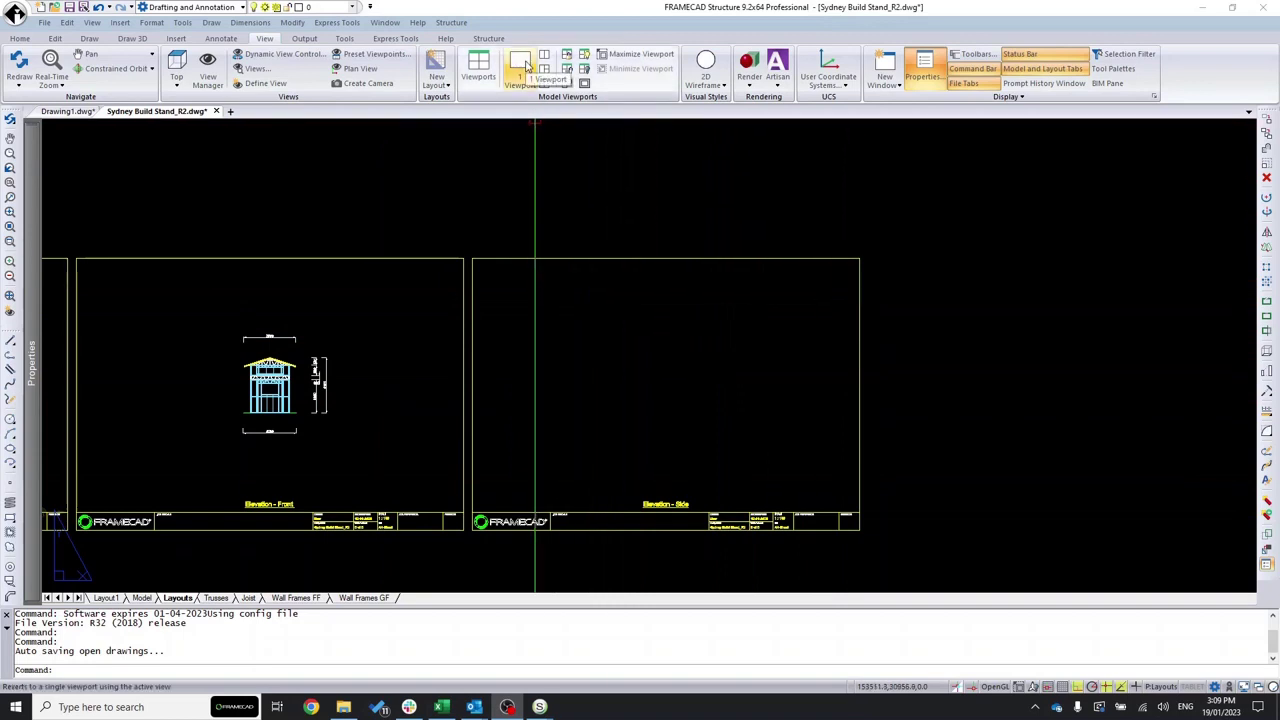
# - Draw a single viewport from the side sheet's top-left to bottom-right corner and activate it
pyautogui.click(528, 66)
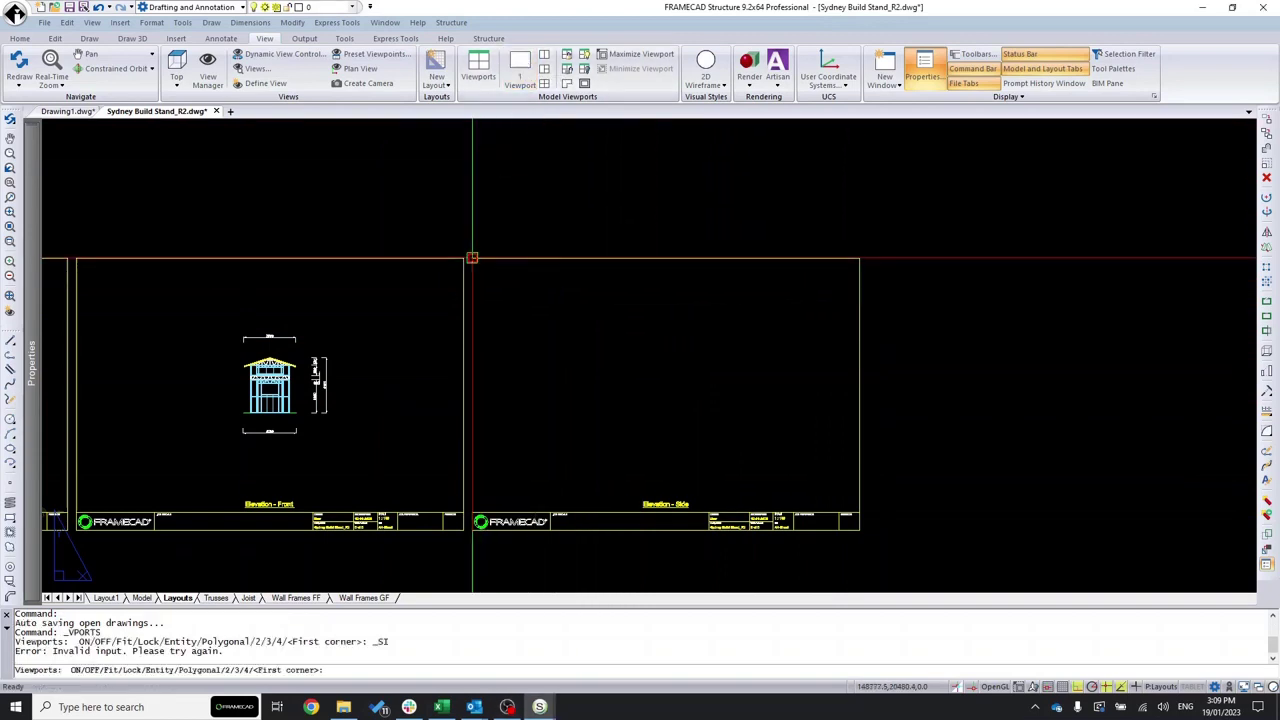
pyautogui.click(472, 258)
pyautogui.click(858, 514)
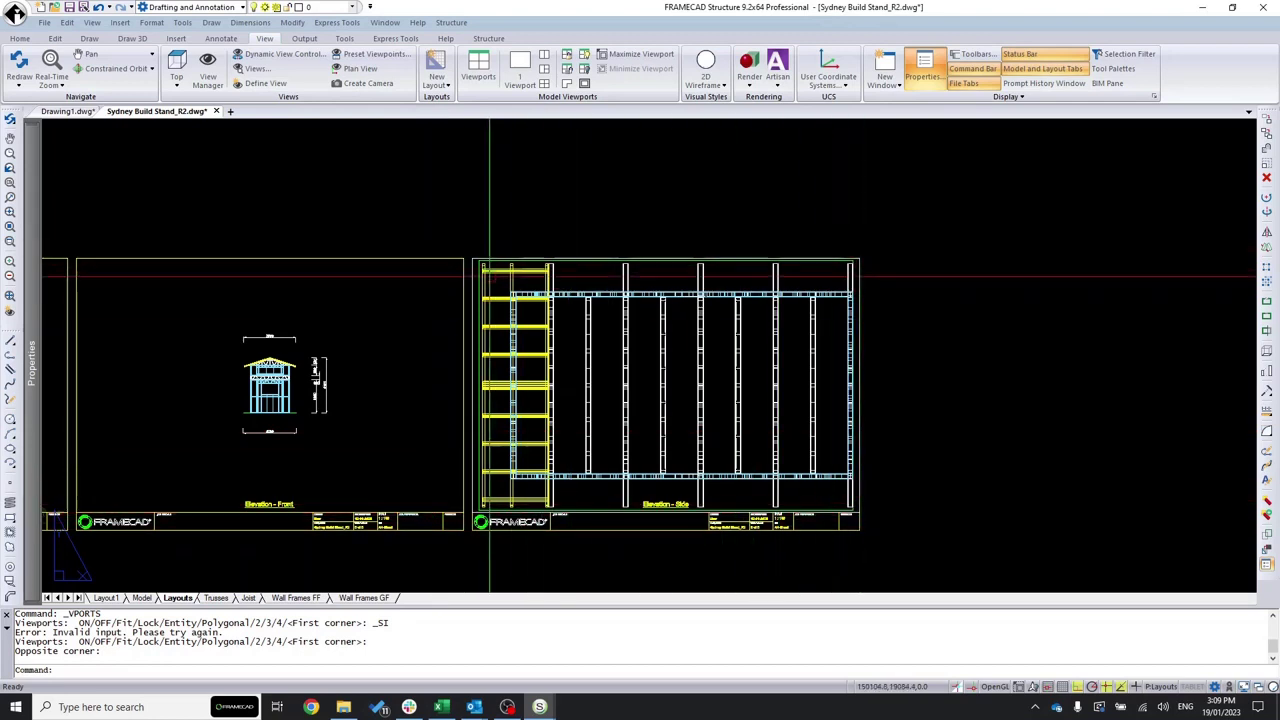
pyautogui.doubleClick(681, 349)
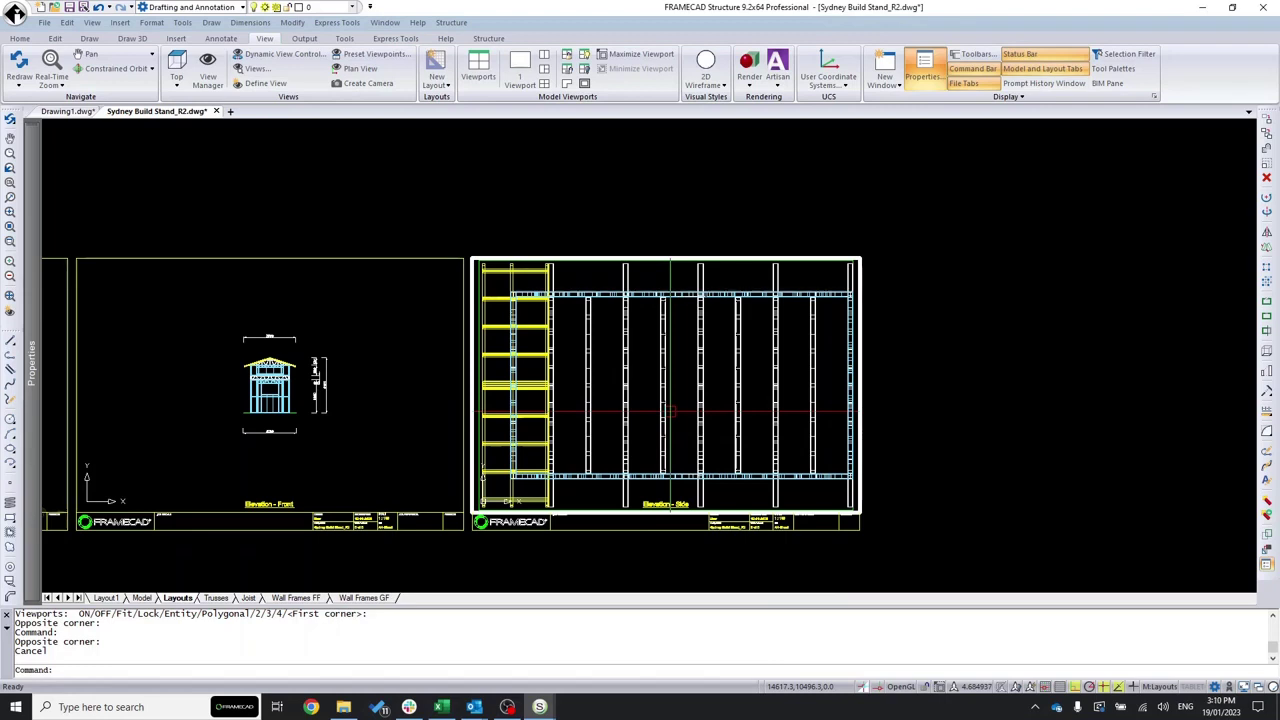
# - Zoom the framing inside the side viewport so it fits the sheet border
pyautogui.scroll(-2, 620, 385)
pyautogui.scroll(-2, 615, 380)
pyautogui.scroll(1, 630, 406)
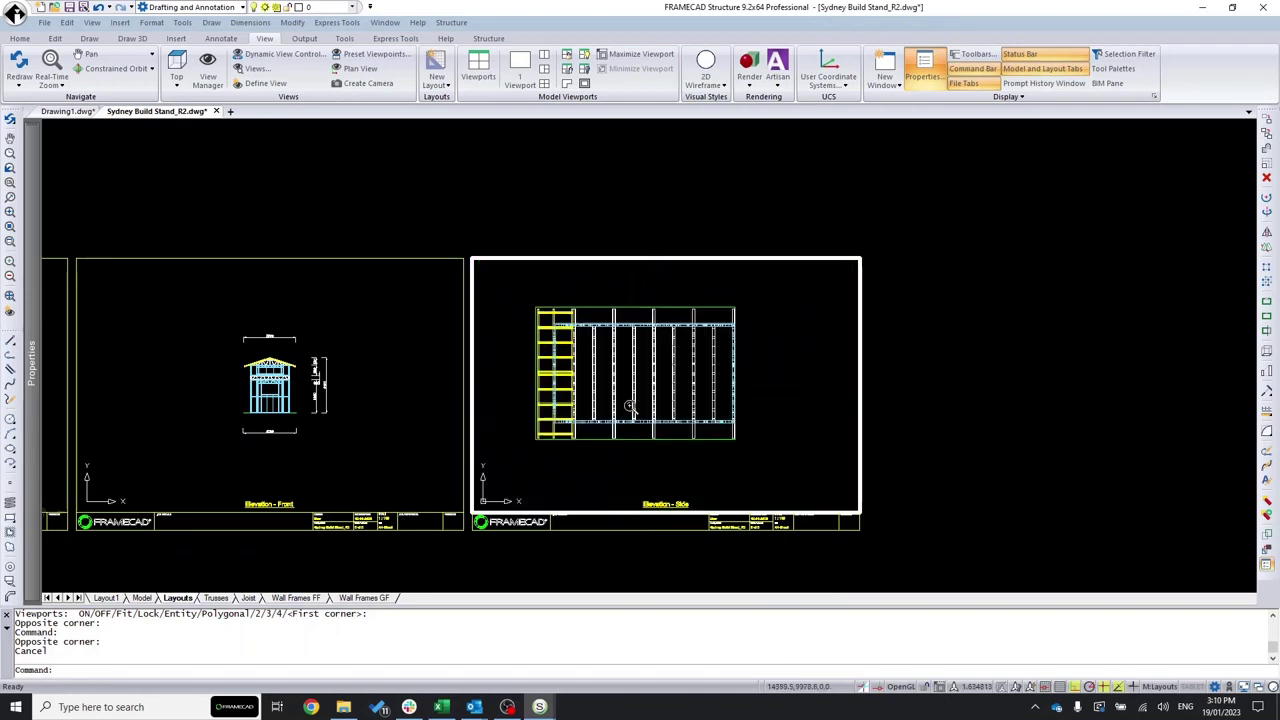
pyautogui.scroll(3, 630, 406)
pyautogui.scroll(-3, 630, 406)
pyautogui.scroll(3, 630, 406)
pyautogui.scroll(-2, 630, 406)
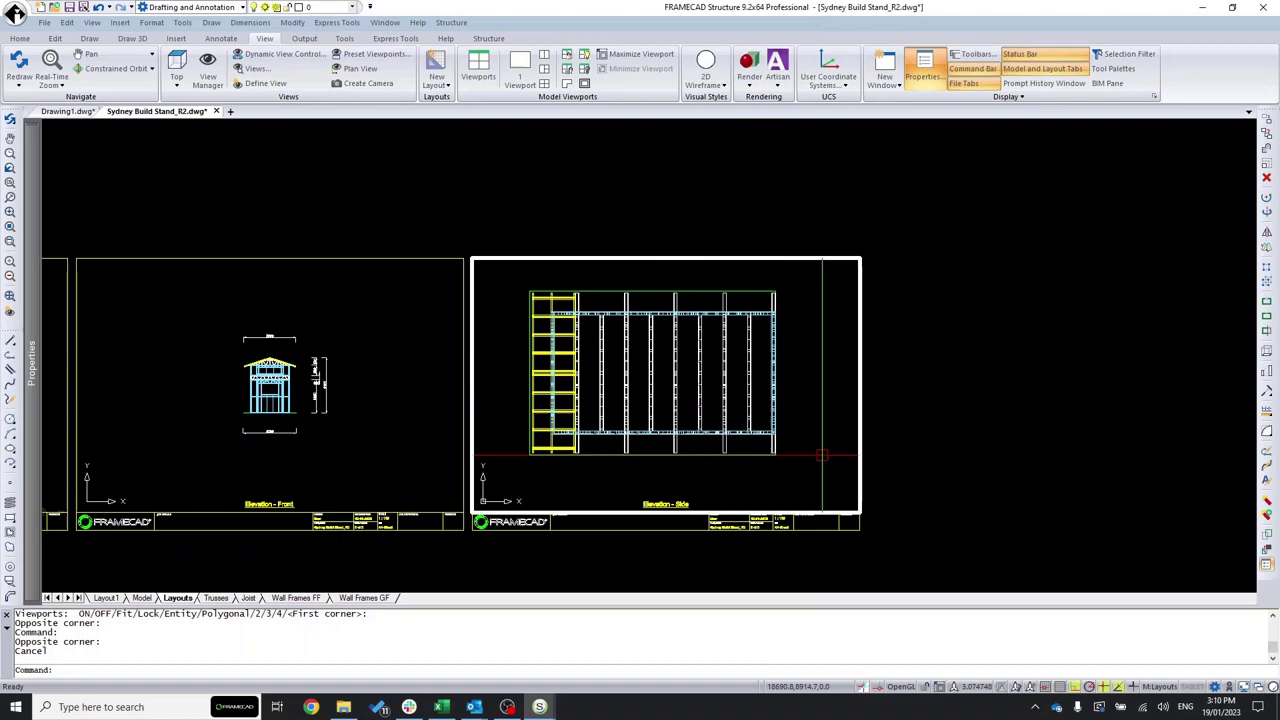
pyautogui.click(795, 555)
# - Check the 1 : 100 scale in the title block and reactivate the side viewport
pyautogui.scroll(3, 777, 556)
pyautogui.scroll(3, 777, 556)
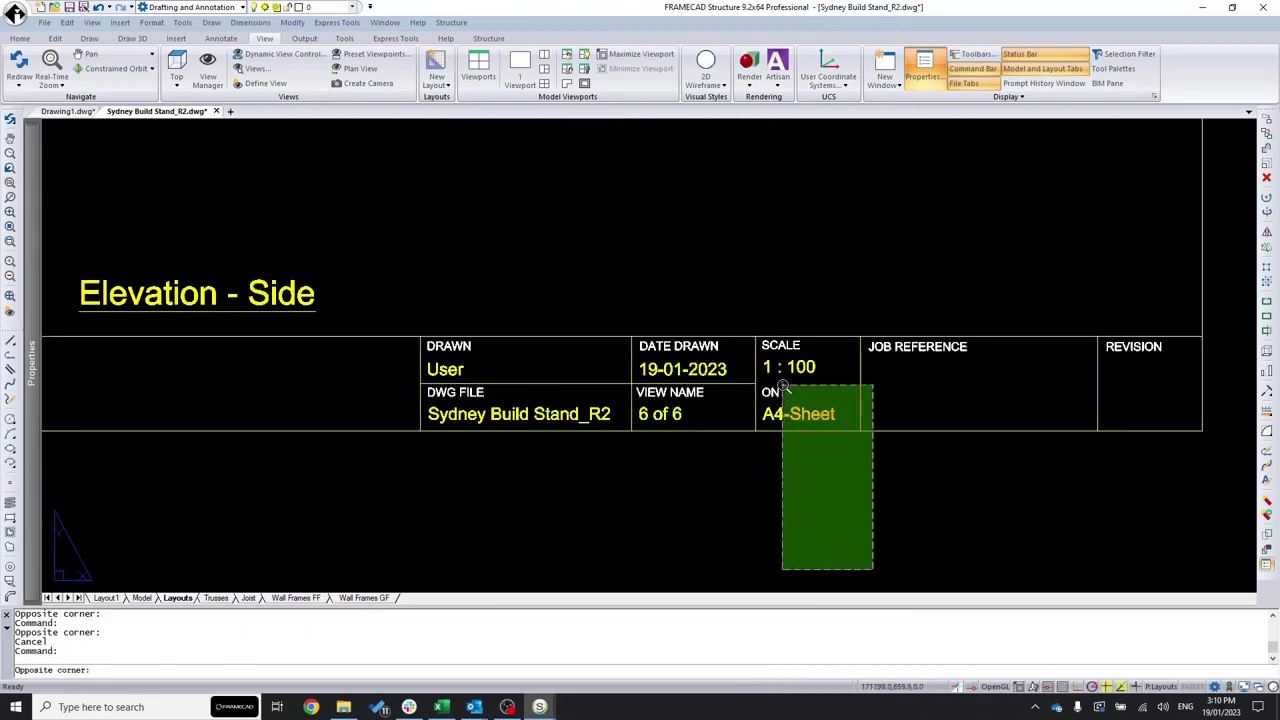
pyautogui.click(800, 500)
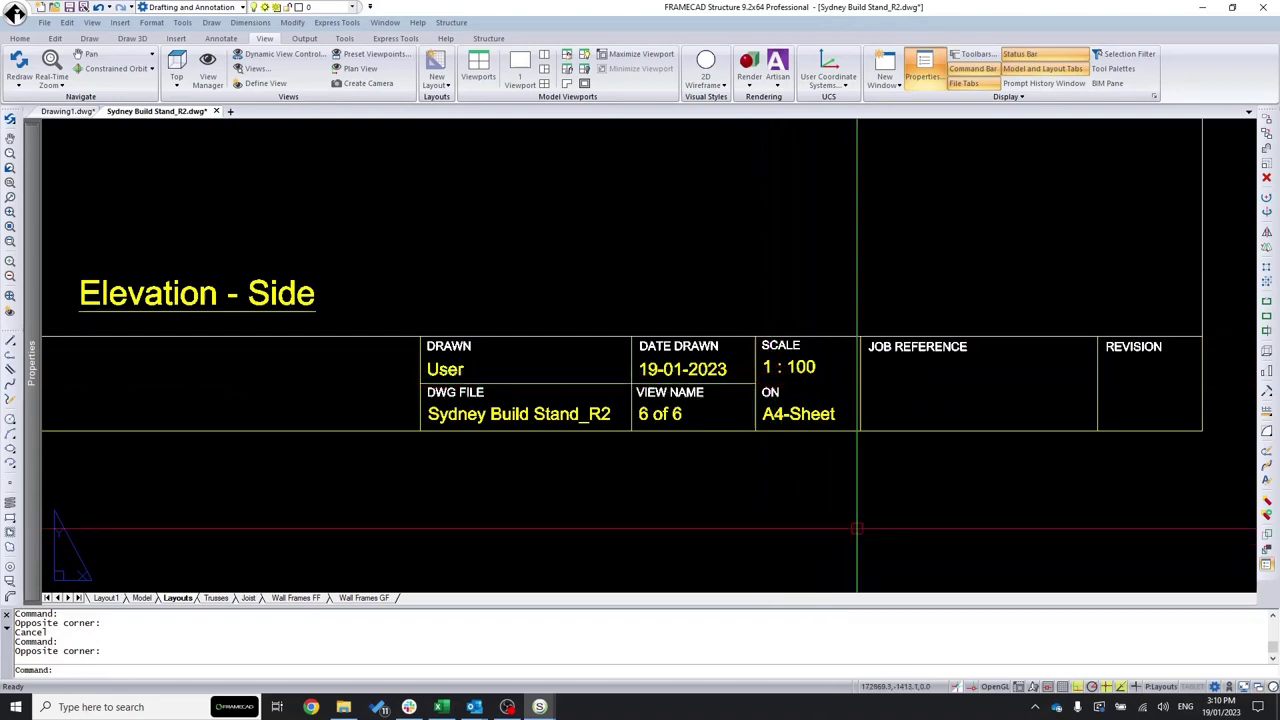
pyautogui.scroll(-1, 1003, 545)
pyautogui.scroll(-2, 1003, 545)
pyautogui.scroll(-3, 923, 575)
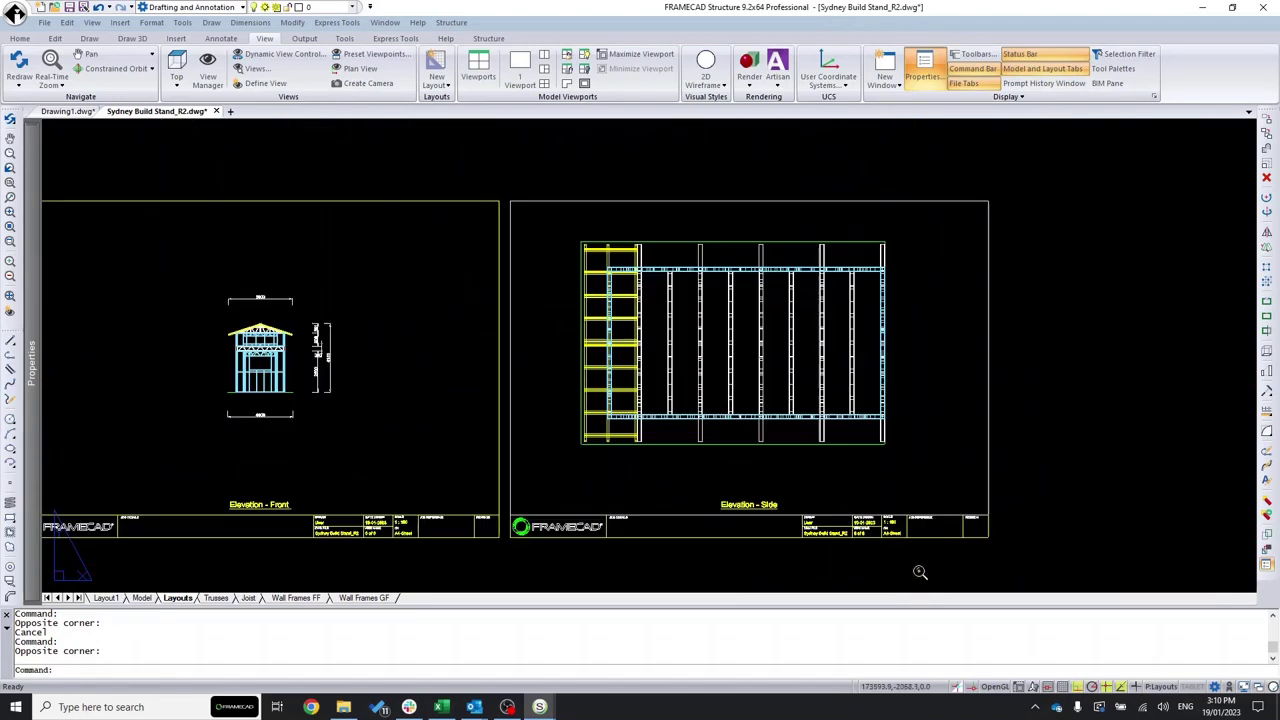
pyautogui.click(933, 357)
pyautogui.doubleClick(933, 357)
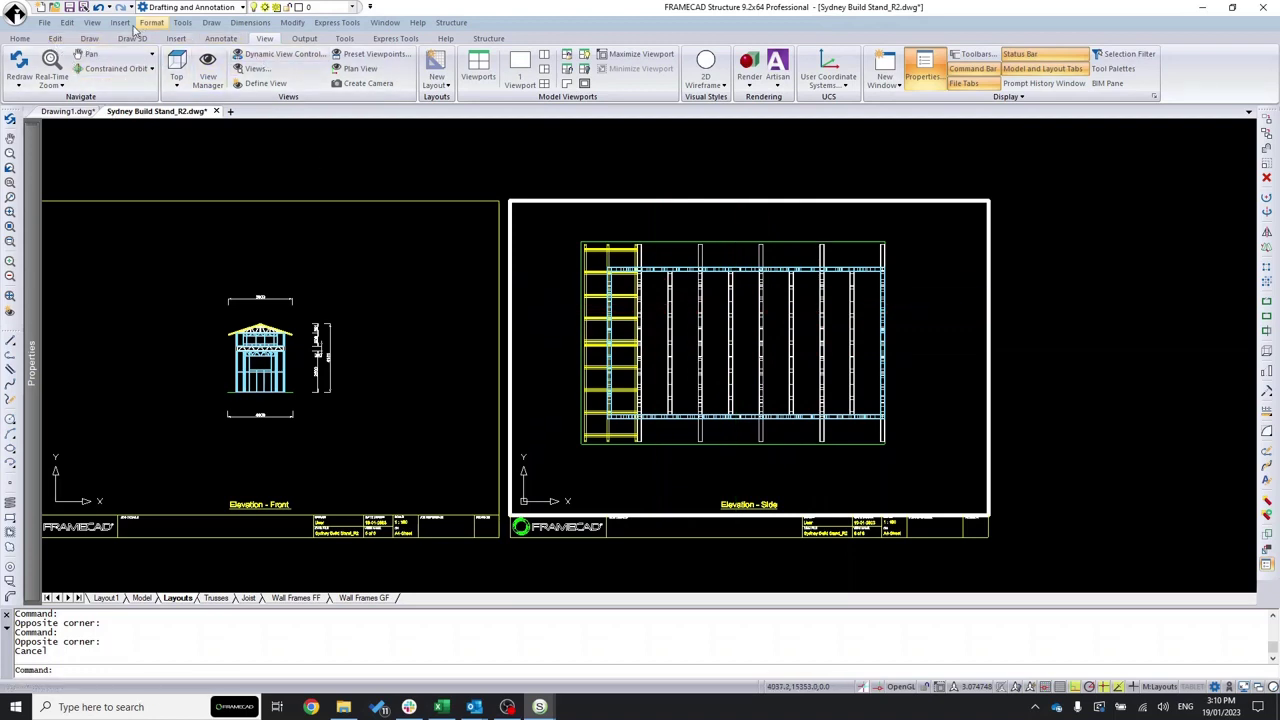
# - Switch the side viewport to the Front 3D view and zoom out to fit the framing
pyautogui.click(91, 22)
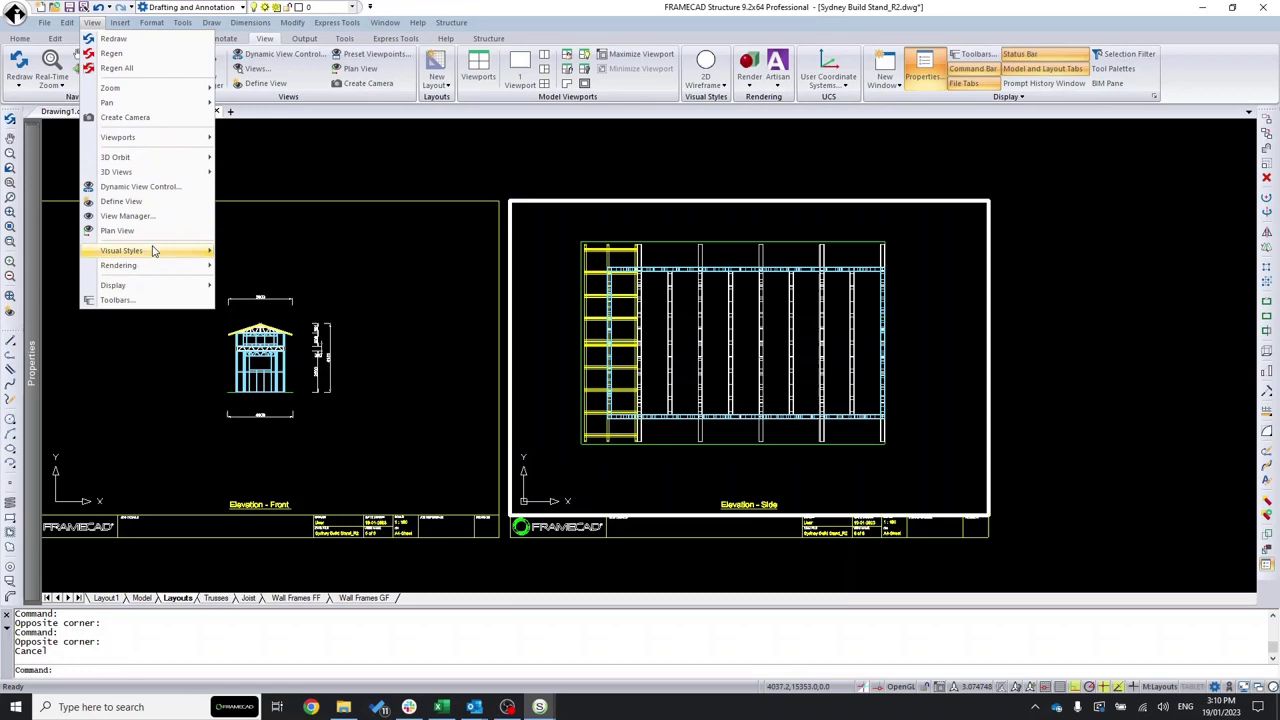
pyautogui.moveTo(116, 172)
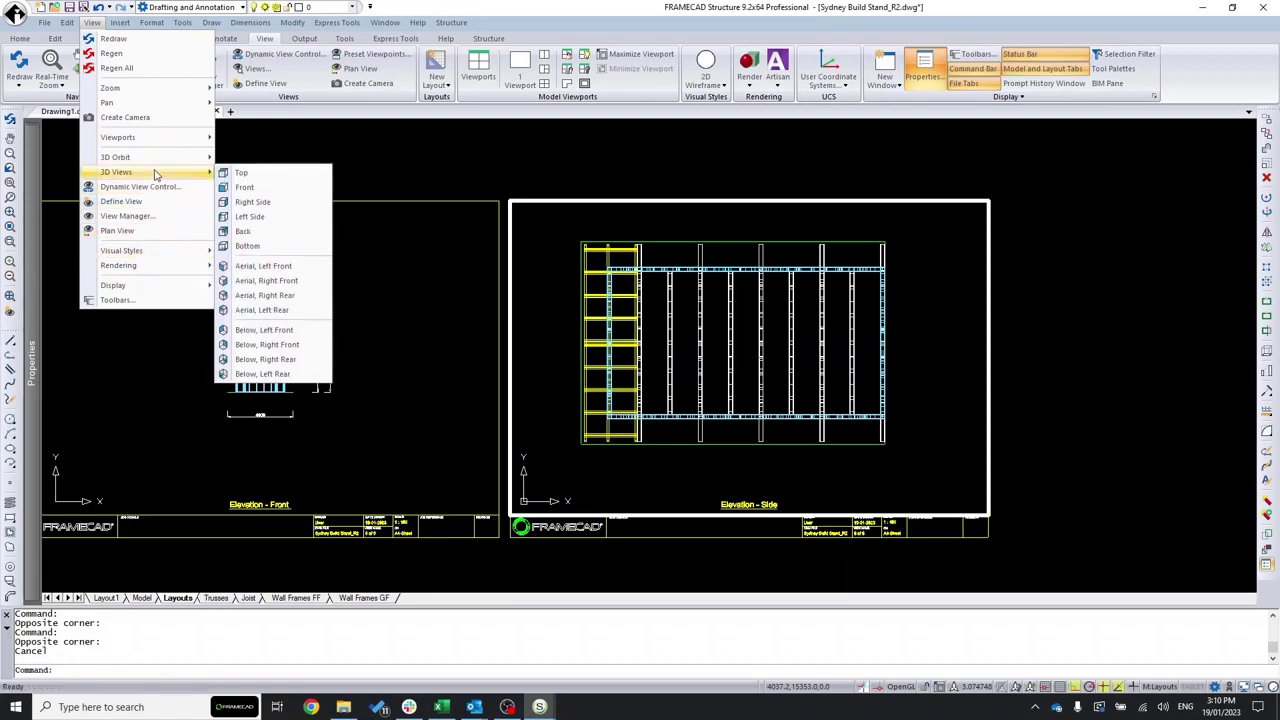
pyautogui.click(297, 189)
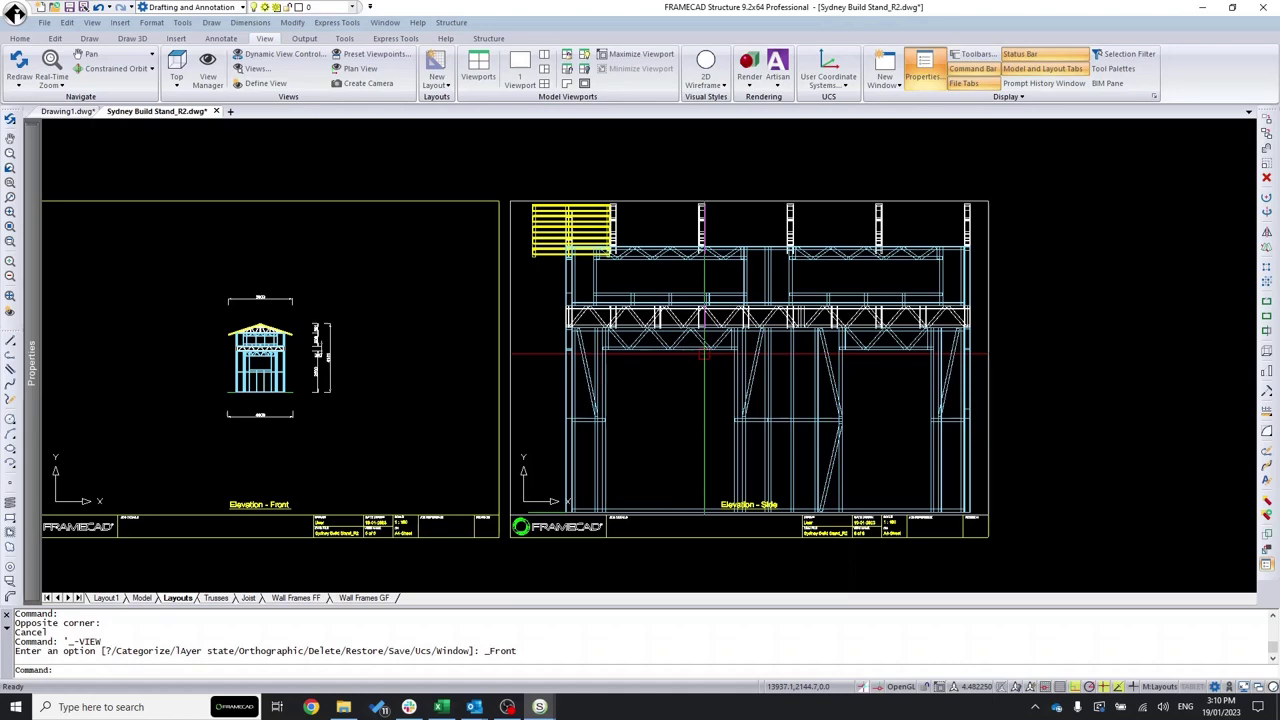
pyautogui.scroll(-1, 666, 408)
pyautogui.scroll(-1, 680, 408)
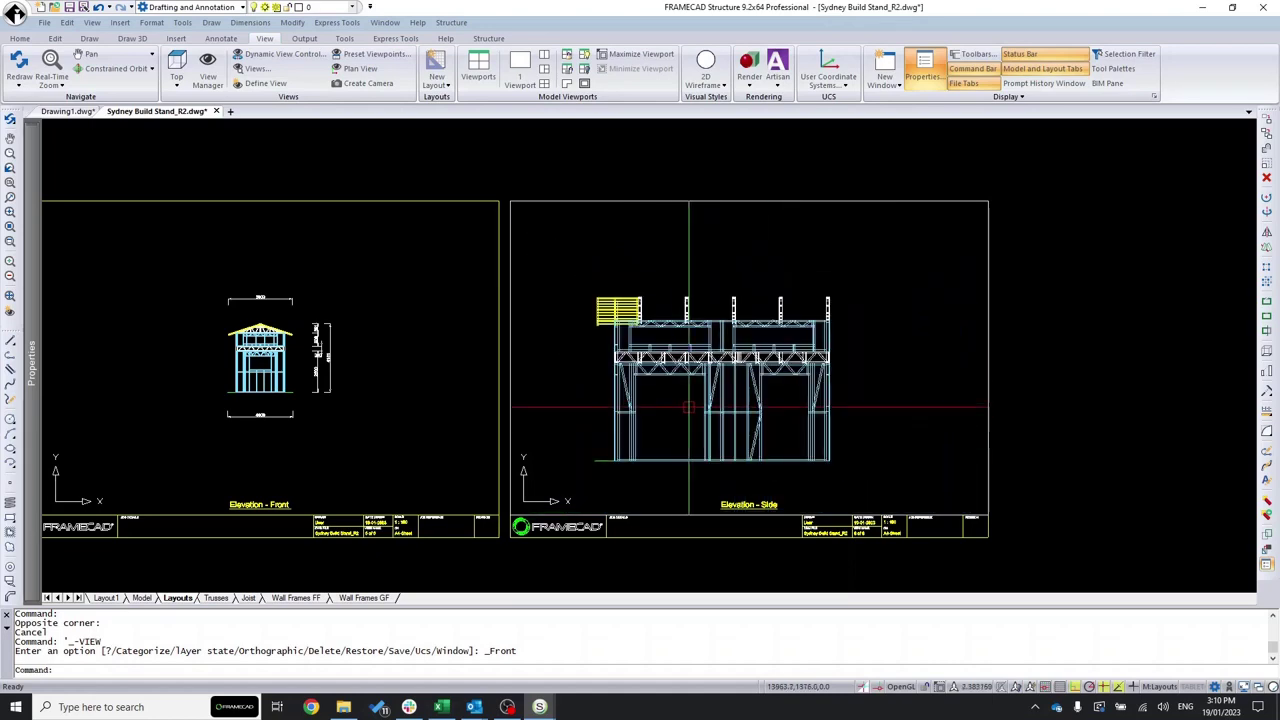
pyautogui.scroll(-1, 706, 408)
pyautogui.scroll(-1, 706, 408)
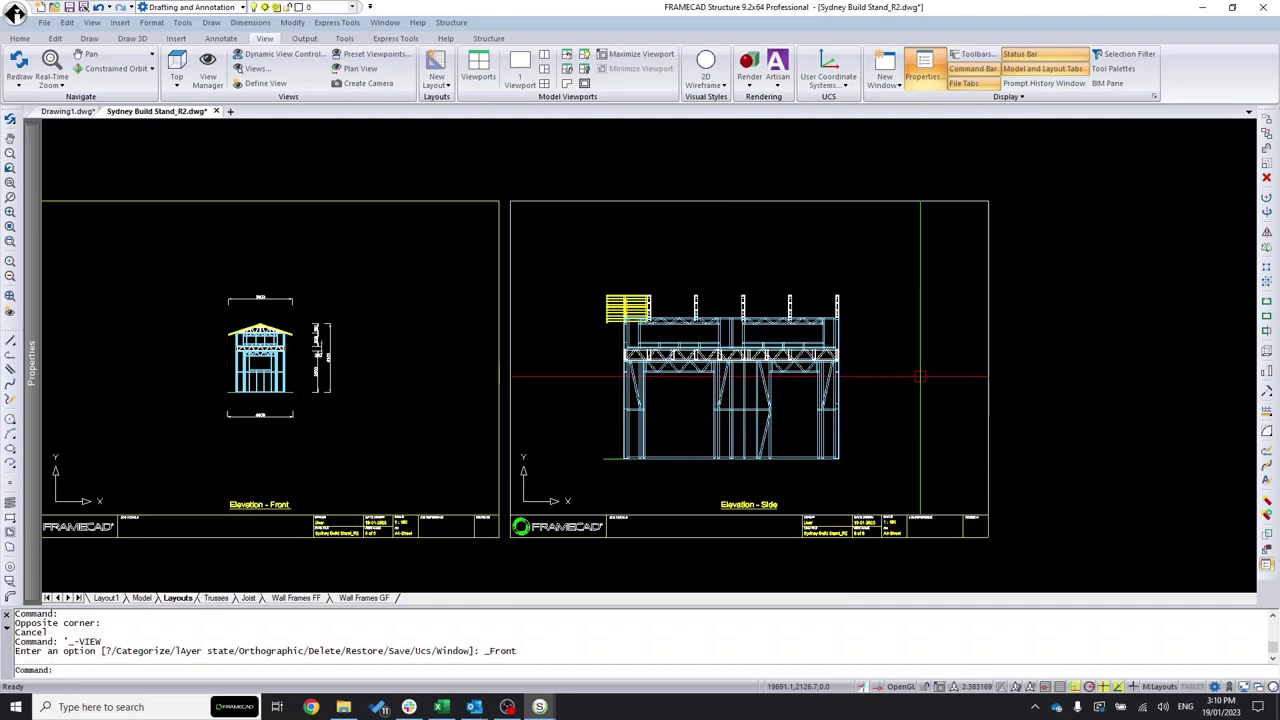
# - Zoom the side viewport by scale factor 1x/100xp to set it to 1:100
pyautogui.click(503, 670)
pyautogui.write('z')
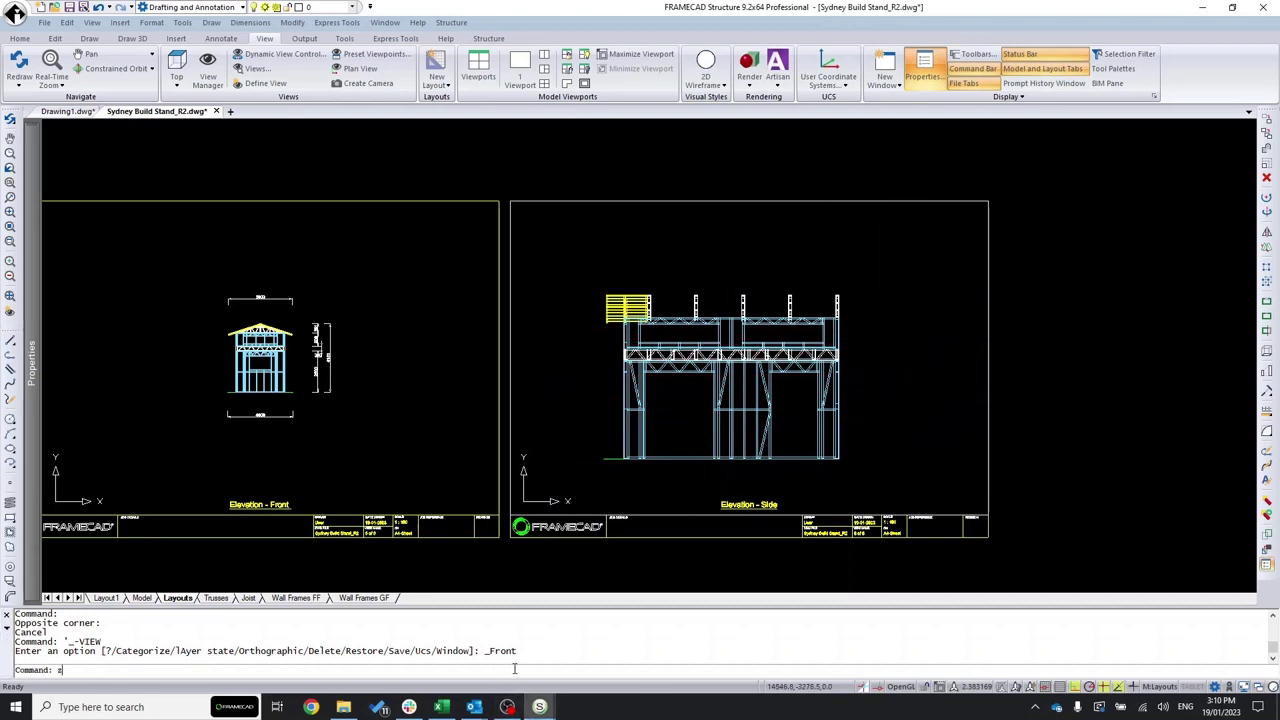
pyautogui.press('Return')
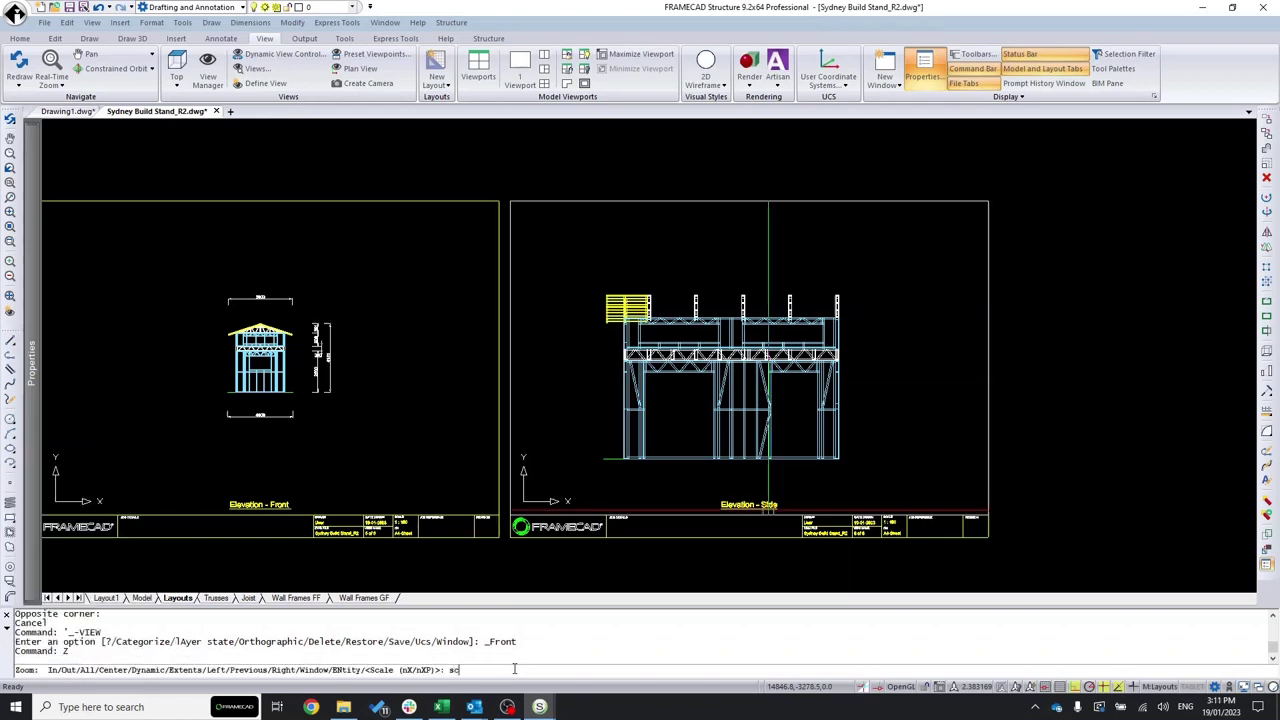
pyautogui.press('Return')
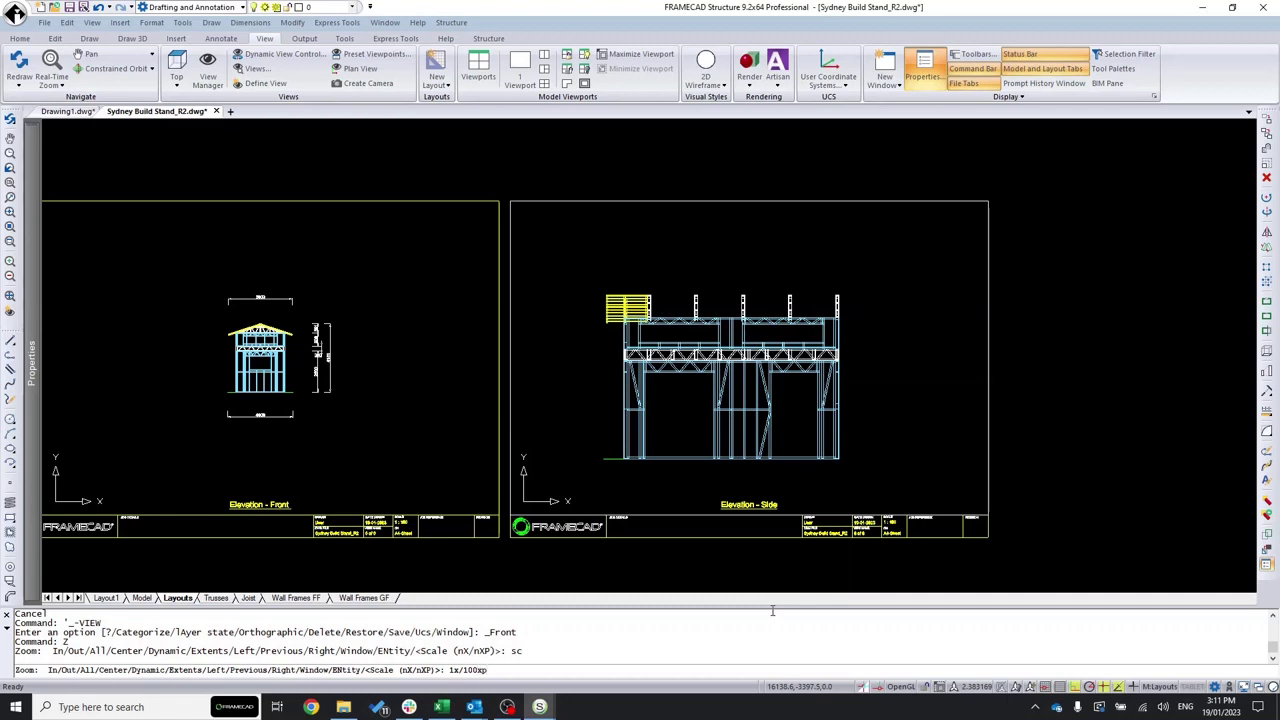
pyautogui.press('Return')
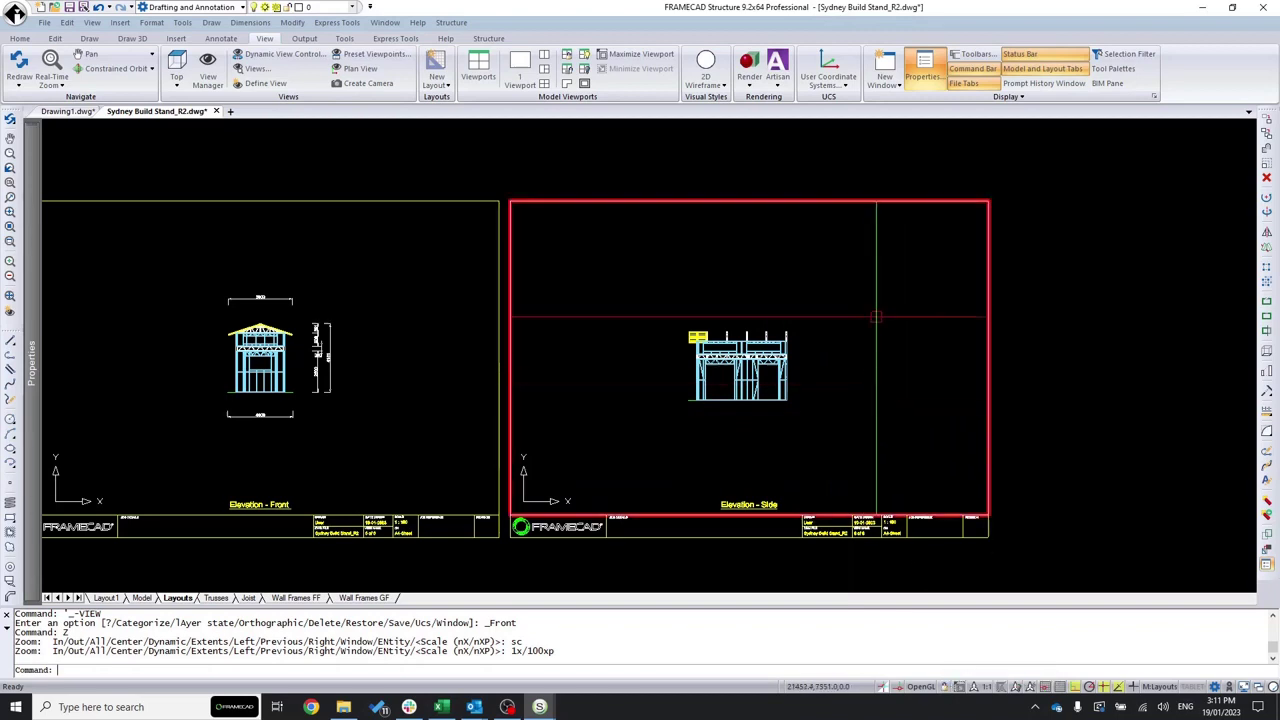
# - Compare the 1:100 side framing with the front elevation, then reactivate the side viewport
pyautogui.scroll(4, 1086, 410)
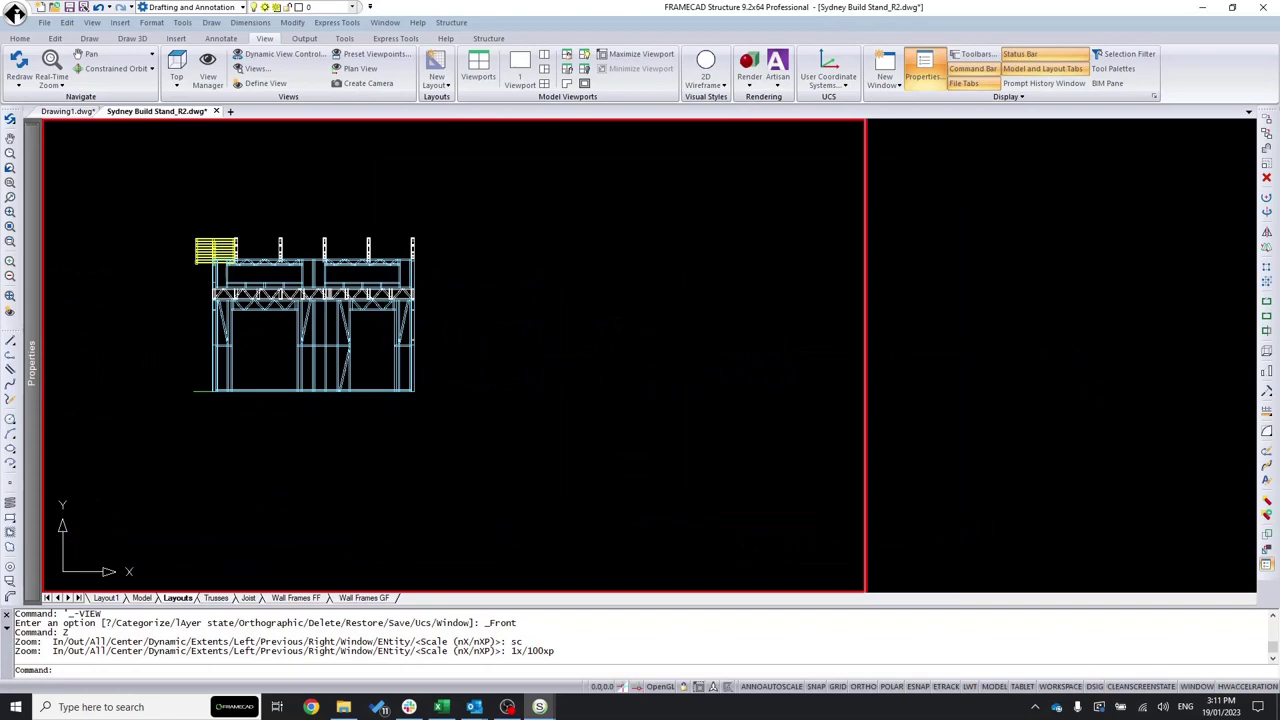
pyautogui.scroll(-8, 1063, 377)
pyautogui.scroll(2, 157, 371)
pyautogui.scroll(2, 157, 371)
pyautogui.scroll(-2, 1048, 394)
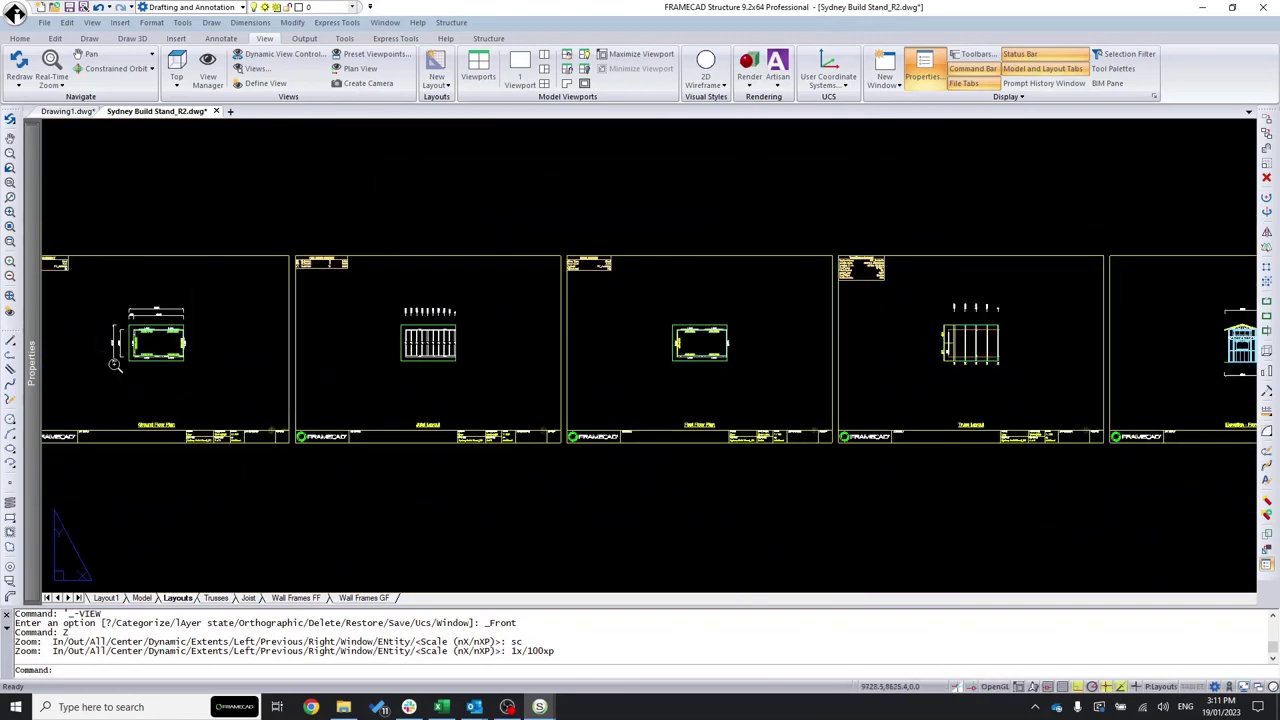
pyautogui.scroll(-5, 1048, 394)
pyautogui.scroll(1, 686, 366)
pyautogui.scroll(4, 803, 346)
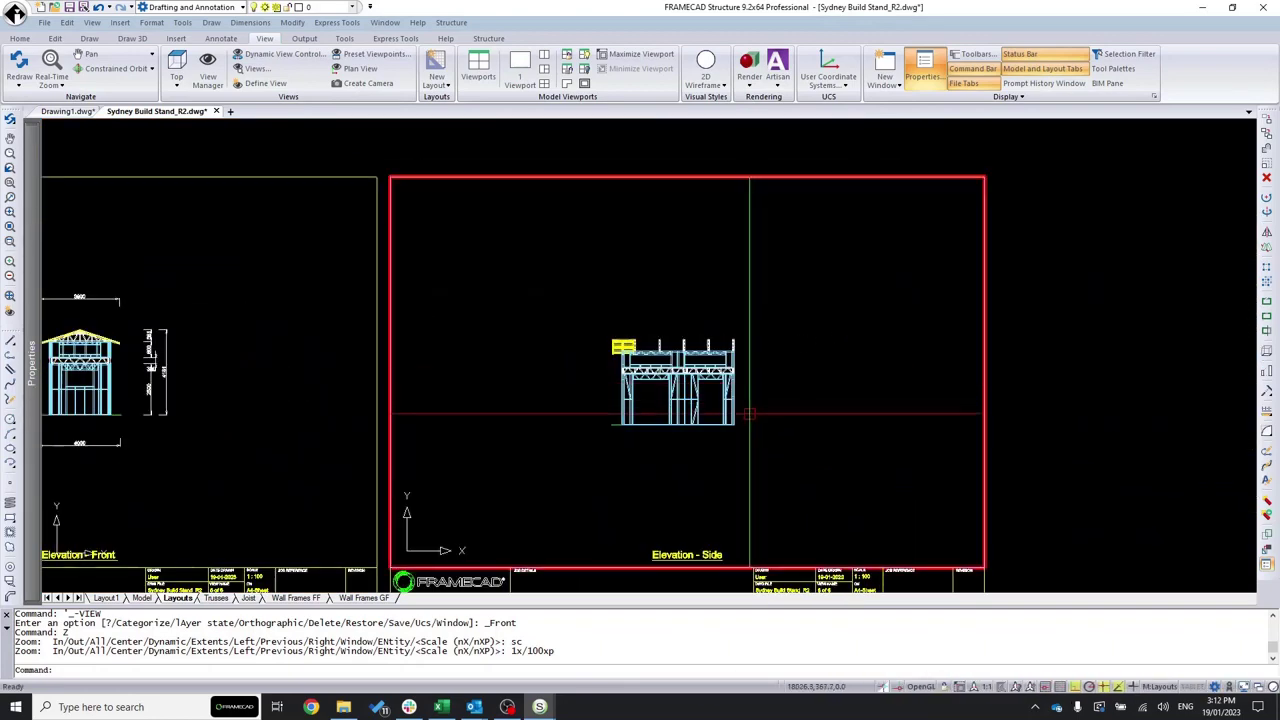
pyautogui.scroll(1, 780, 413)
pyautogui.scroll(-1, 780, 413)
pyautogui.scroll(-1, 857, 343)
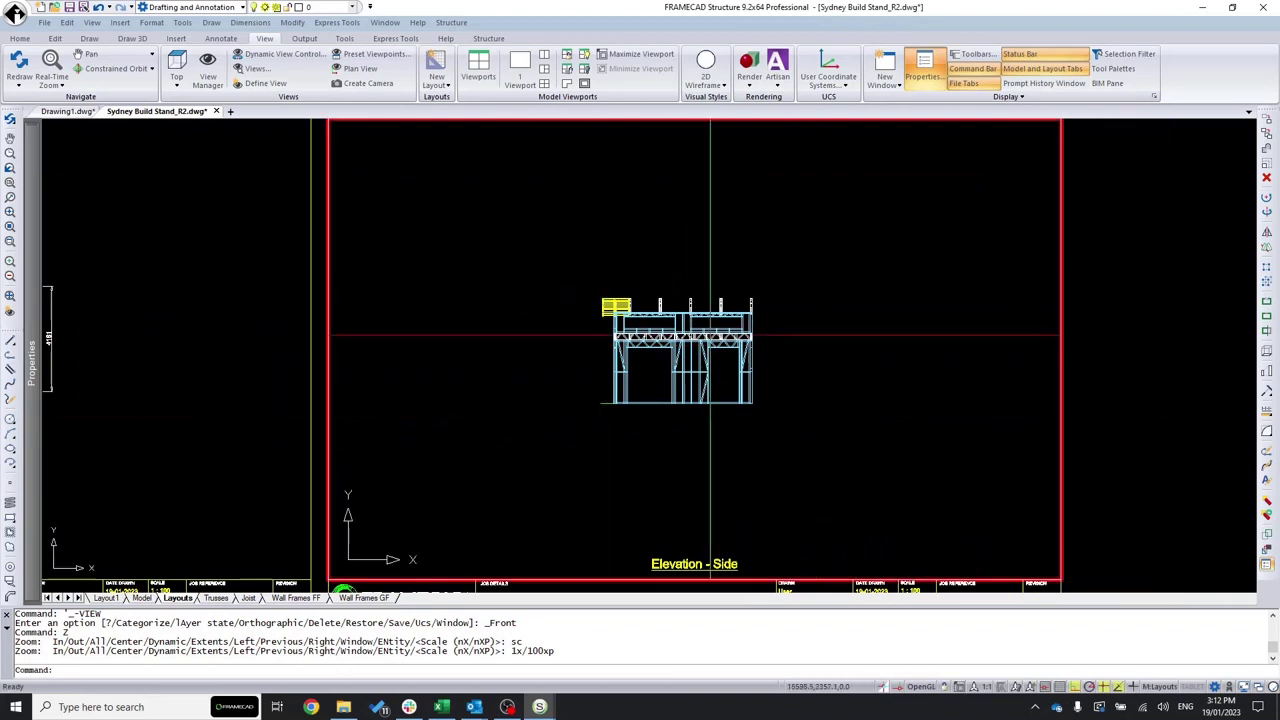
pyautogui.scroll(-2, 645, 362)
pyautogui.doubleClick(645, 362)
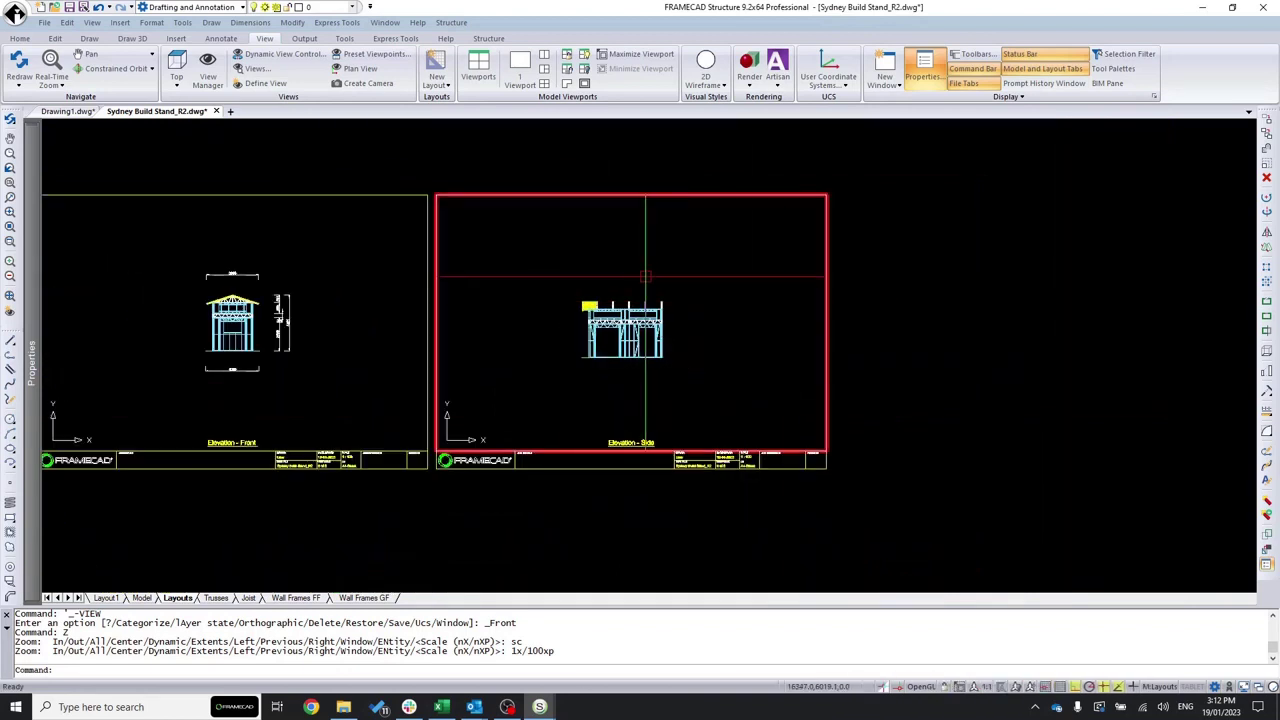